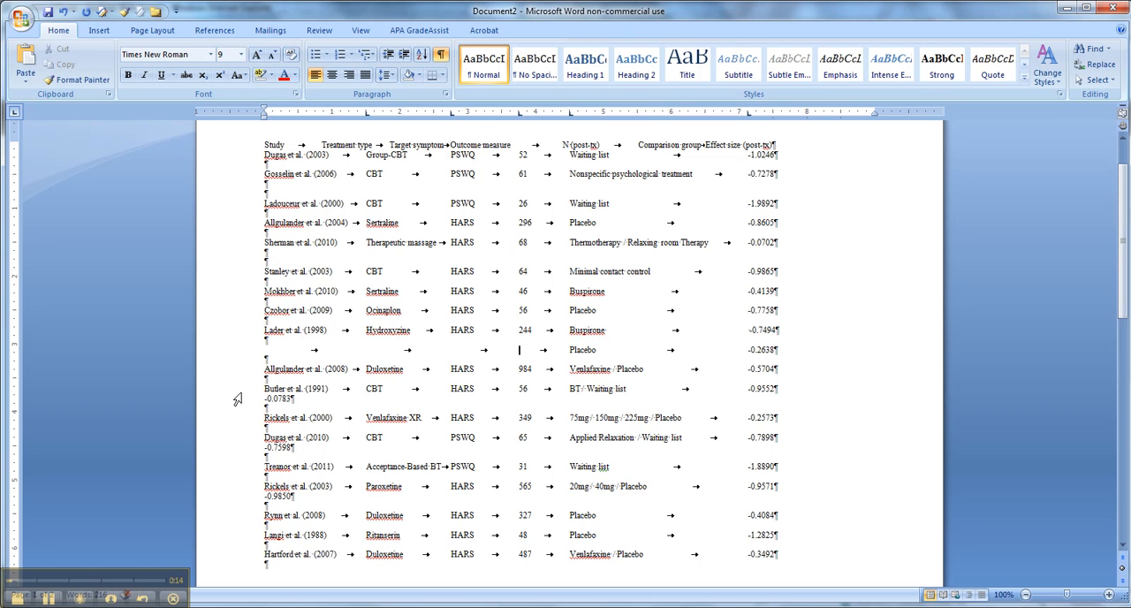
pyautogui.moveTo(238, 392); pyautogui.dragTo(238, 403)
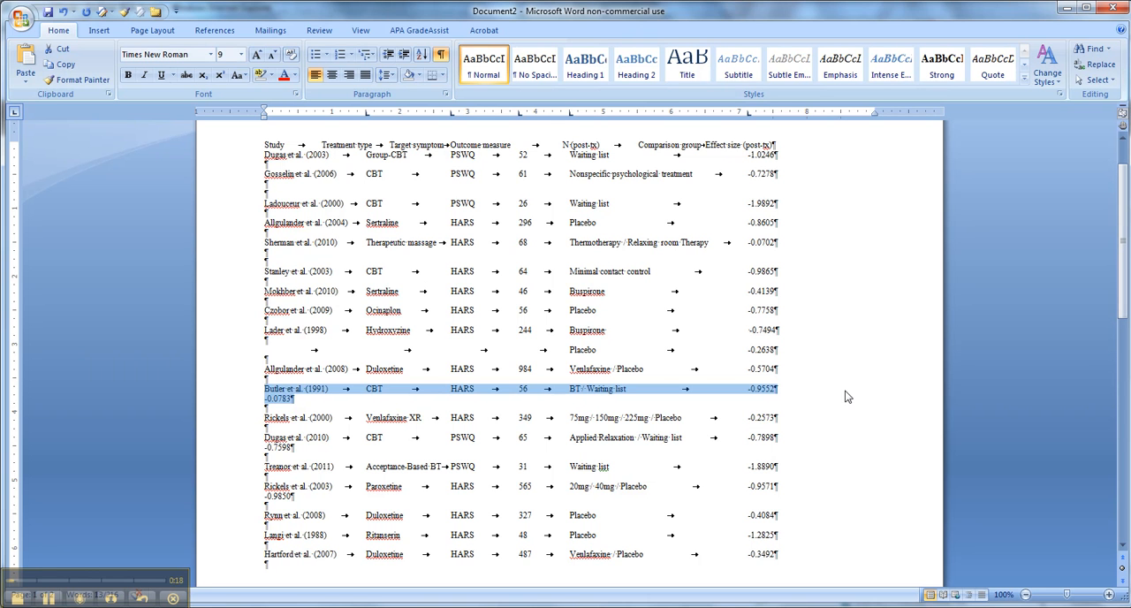
pyautogui.click(251, 496)
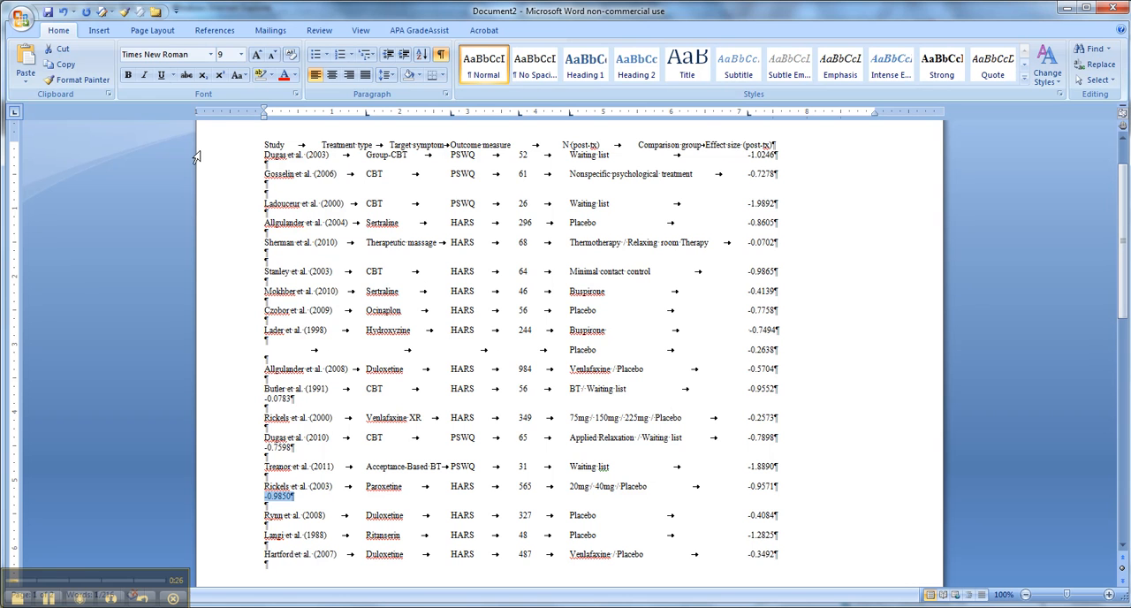
# Delete the Target symptom heading and its tab from the header row
pyautogui.click(235, 146)
pyautogui.click(395, 155)
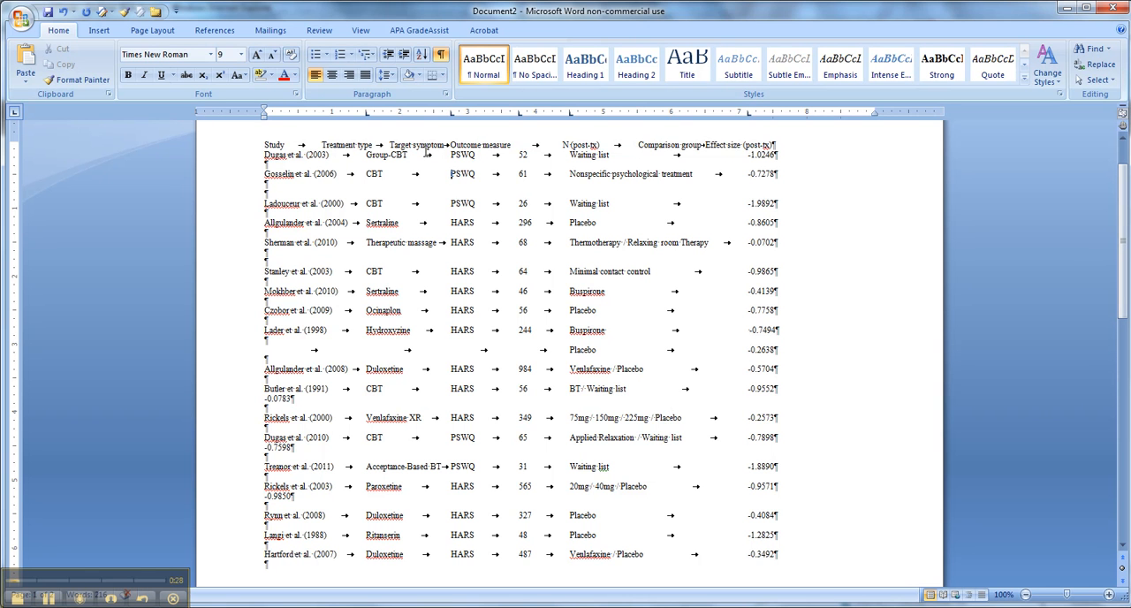
pyautogui.moveTo(390, 145); pyautogui.dragTo(438, 152)
pyautogui.press('Delete')
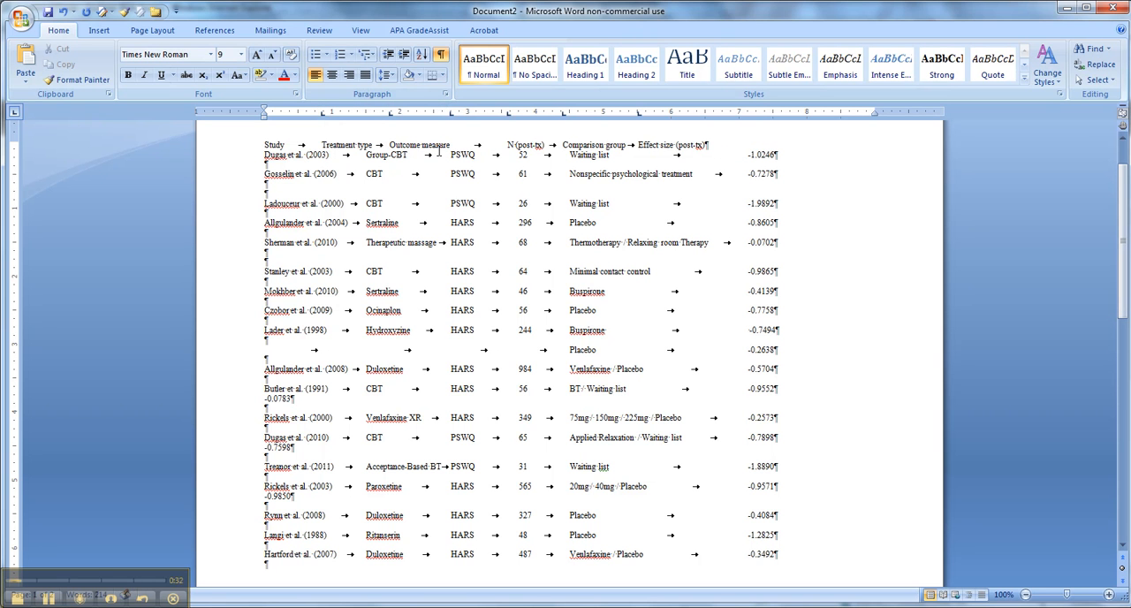
# Align the header row's tab stops with the data columns, at about 1.5, 2.75, 3.75, 4.5 and 7.1 inches
pyautogui.click(241, 145)
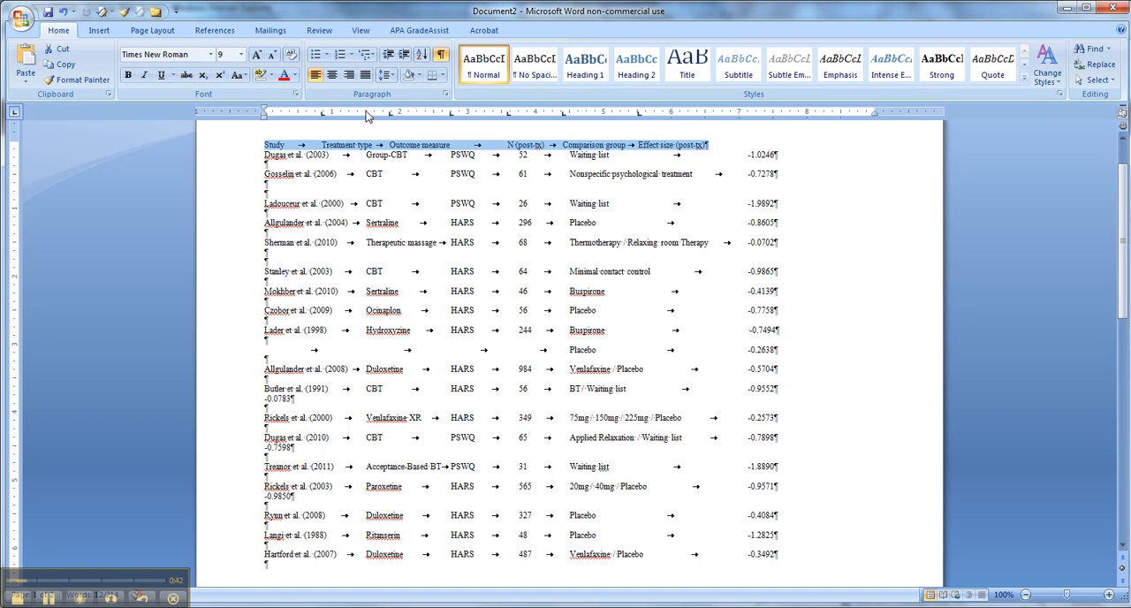
pyautogui.moveTo(322, 115); pyautogui.dragTo(390, 122)
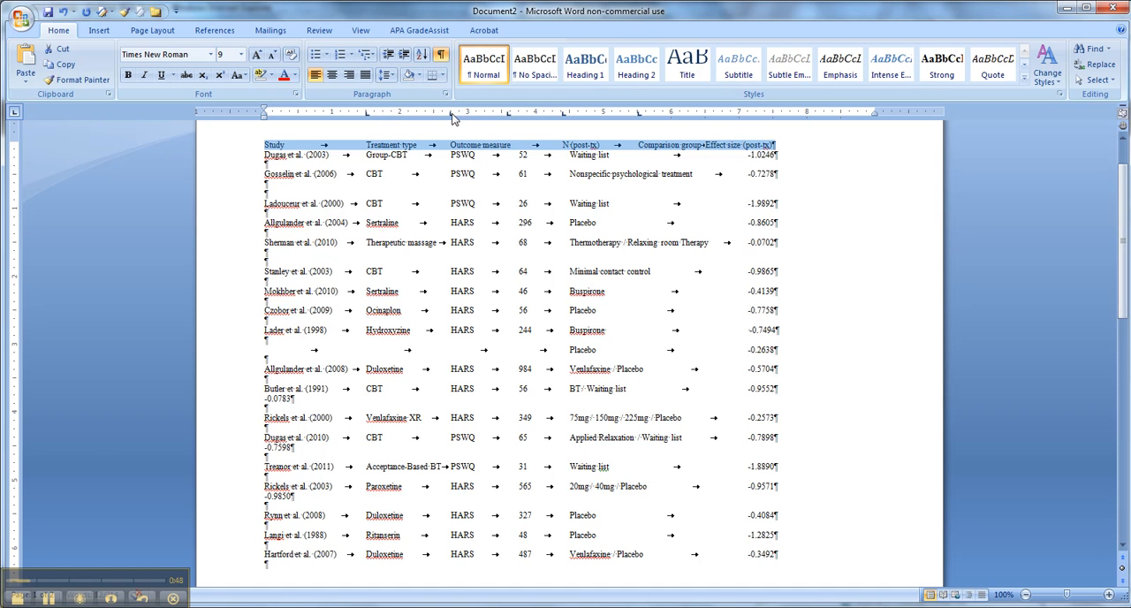
pyautogui.moveTo(508, 114); pyautogui.dragTo(571, 116)
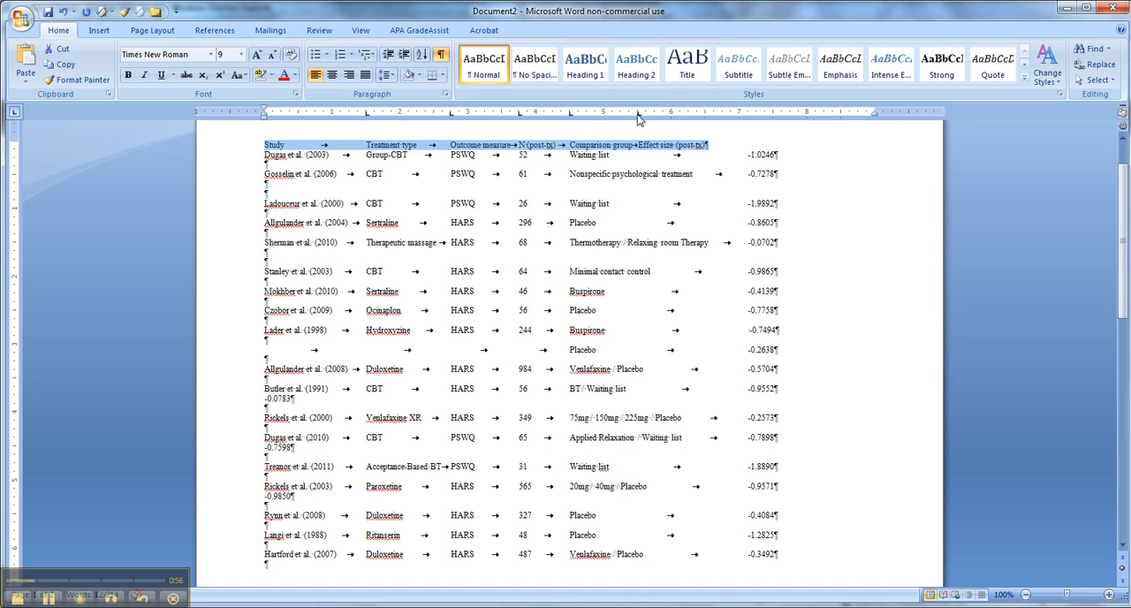
pyautogui.moveTo(752, 116); pyautogui.dragTo(748, 116)
pyautogui.click(825, 239)
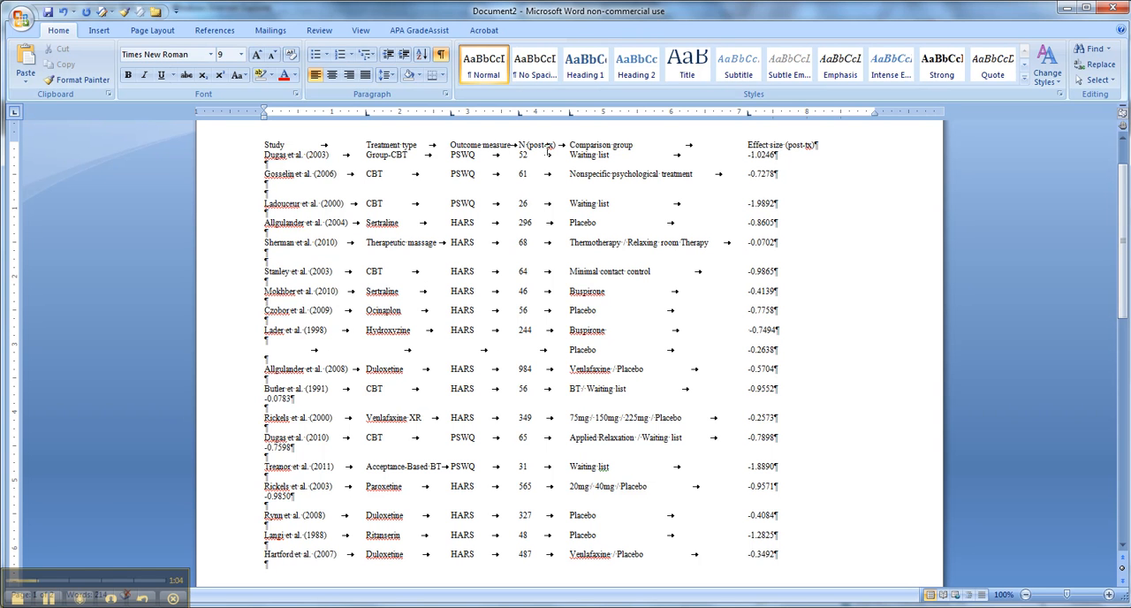
# Replace the header row's left tab stop for Treatment type with a centered one at about 1.8 inches
pyautogui.click(228, 147)
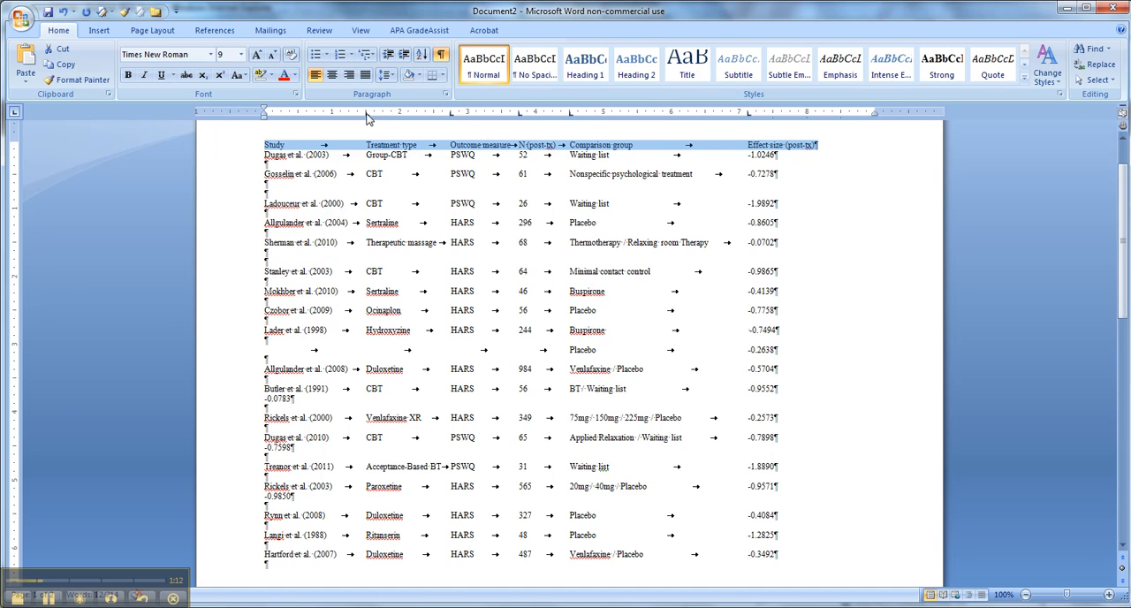
pyautogui.click(16, 114)
pyautogui.moveTo(367, 112); pyautogui.dragTo(375, 131)
pyautogui.click(380, 113)
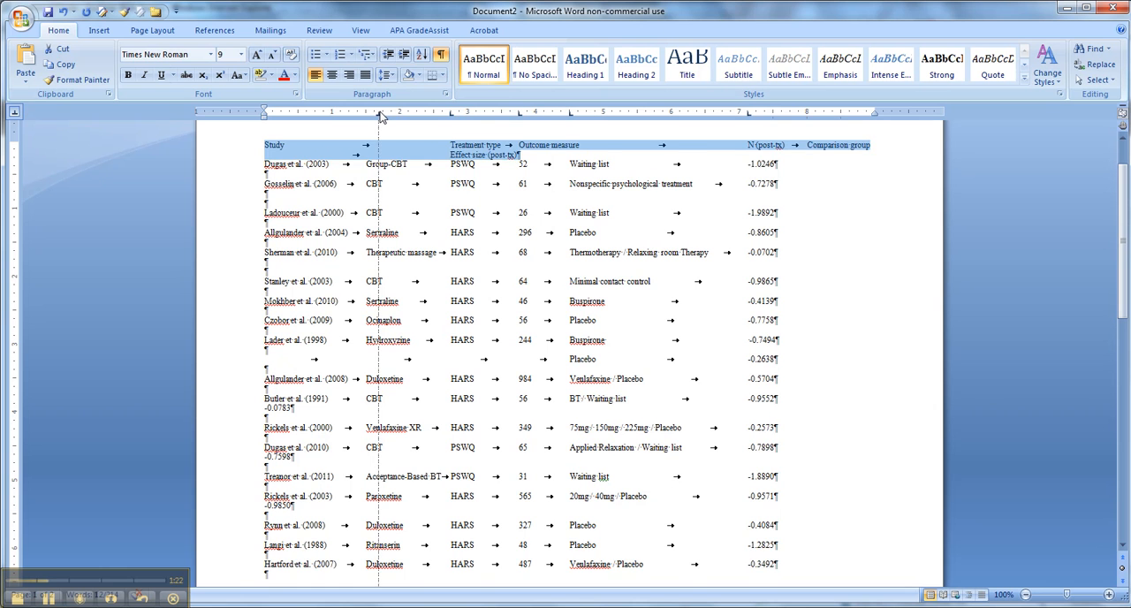
pyautogui.moveTo(380, 115); pyautogui.dragTo(386, 118)
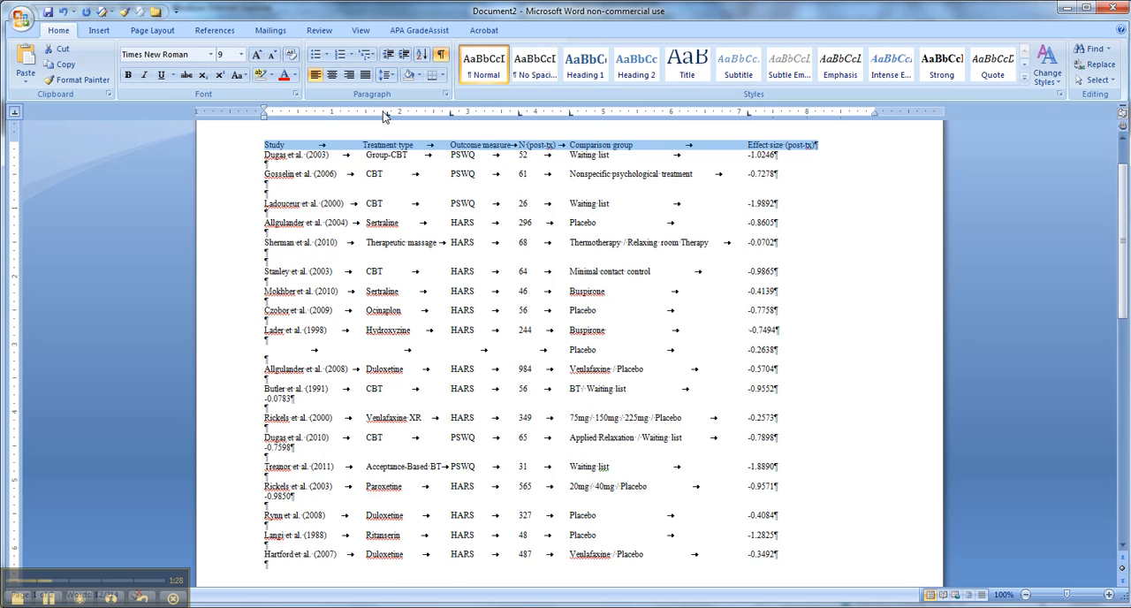
# Replace the header's Outcome measure, N and Effect size tab stops with centered ones at about 2.9, 3.8 and 7.3 inches
pyautogui.moveTo(451, 117); pyautogui.dragTo(523, 120)
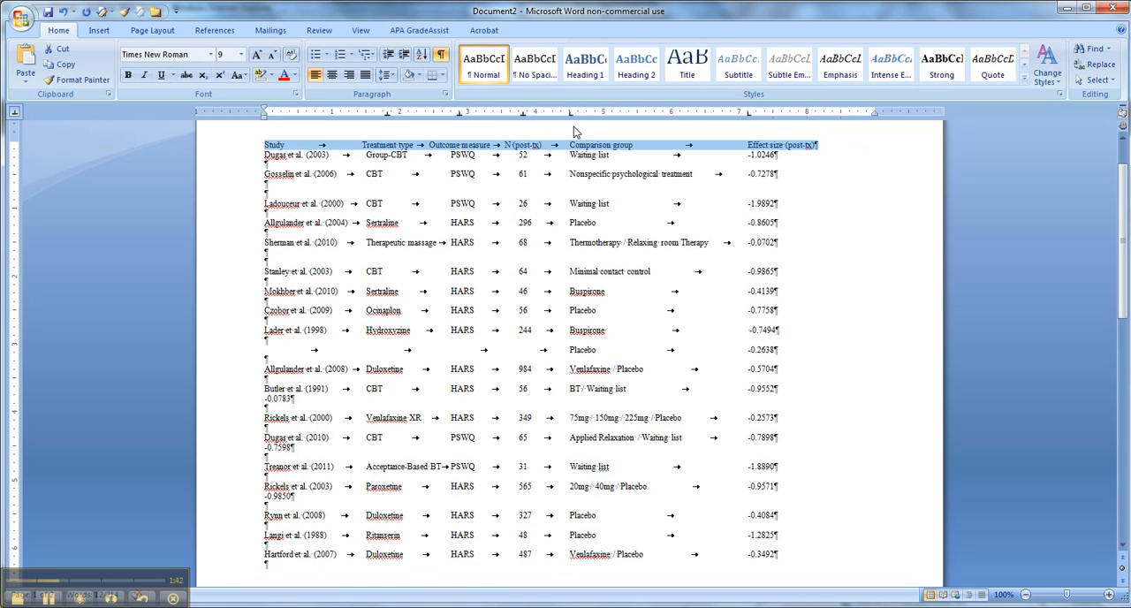
pyautogui.moveTo(573, 119); pyautogui.dragTo(570, 124)
pyautogui.moveTo(749, 114)
pyautogui.mouseDown()
pyautogui.moveTo(749, 129)
pyautogui.moveTo(761, 115)
pyautogui.mouseUp()
pyautogui.click(862, 251)
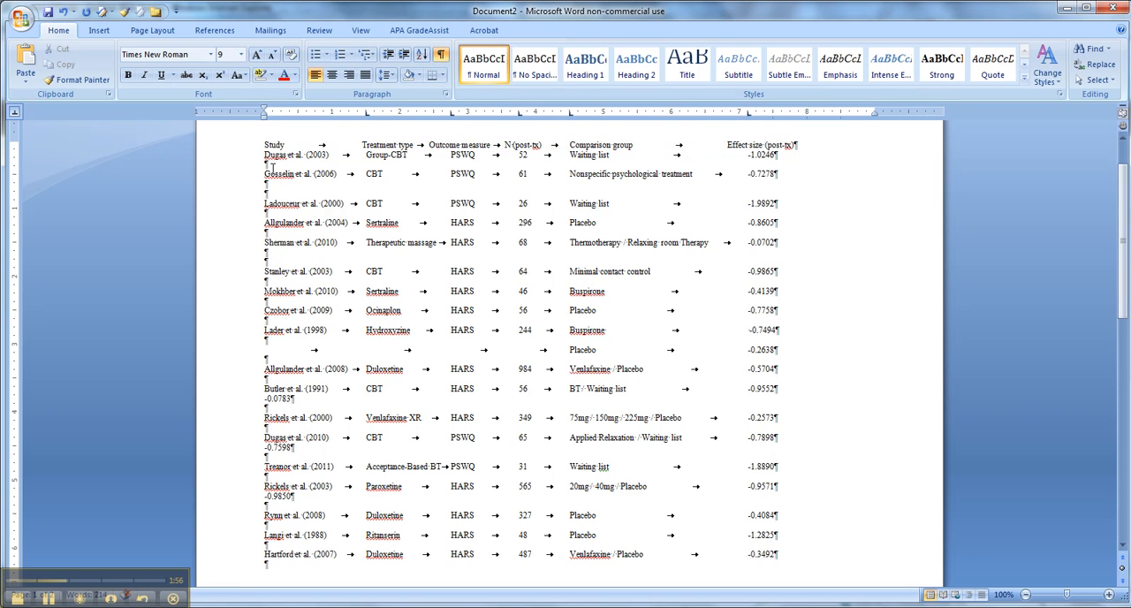
# In all data rows, replace the N column's left tab stop with a right-aligned one at about 3.8 inches
pyautogui.moveTo(239, 157); pyautogui.dragTo(241, 571)
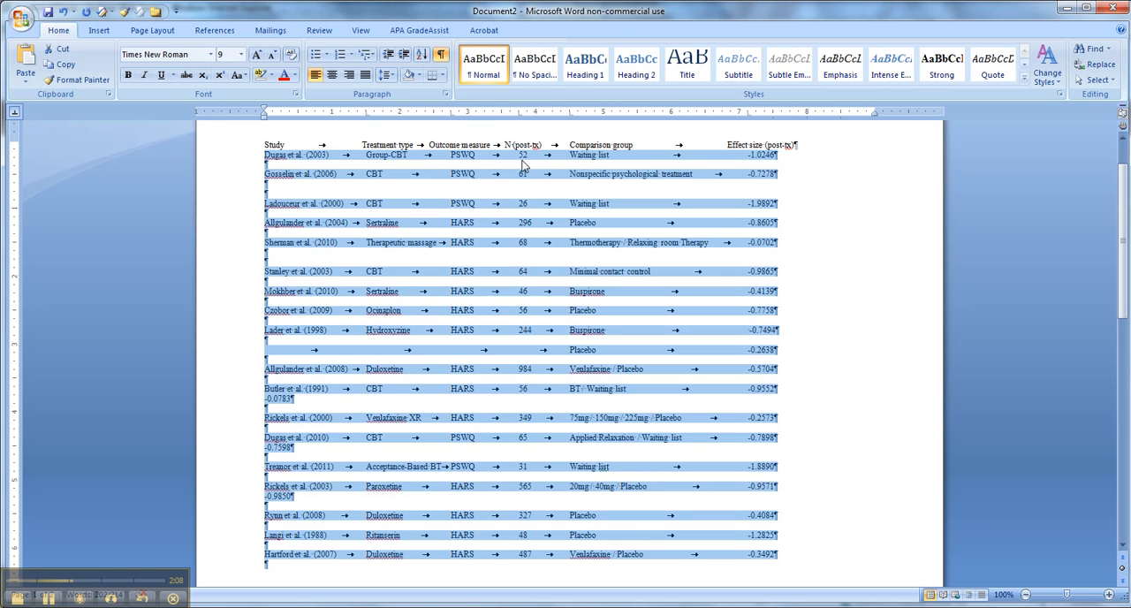
pyautogui.click(519, 115)
pyautogui.moveTo(520, 116); pyautogui.dragTo(522, 140)
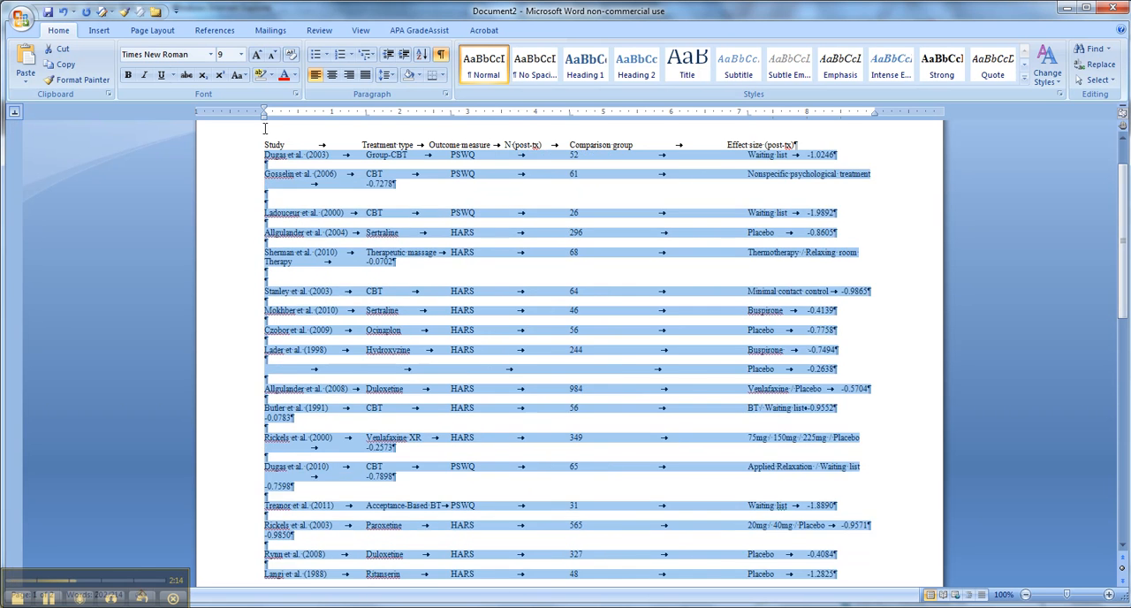
pyautogui.click(16, 113)
pyautogui.moveTo(531, 115); pyautogui.dragTo(520, 119)
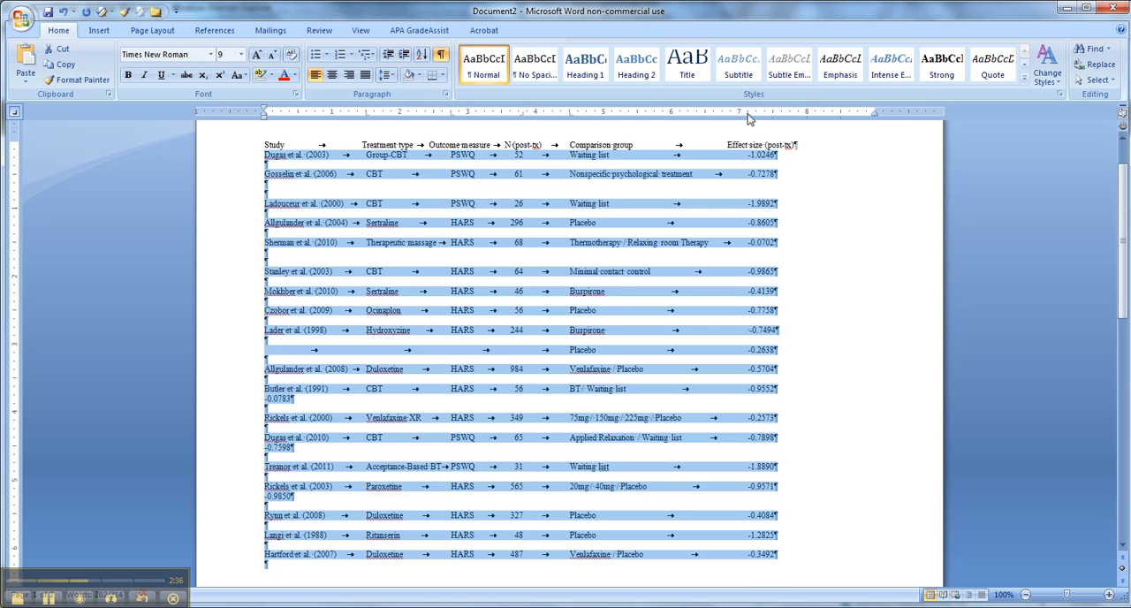
# In all data rows, replace the effect size column's left tab stop with a decimal one at about 7.3 inches
pyautogui.moveTo(745, 157); pyautogui.dragTo(752, 245)
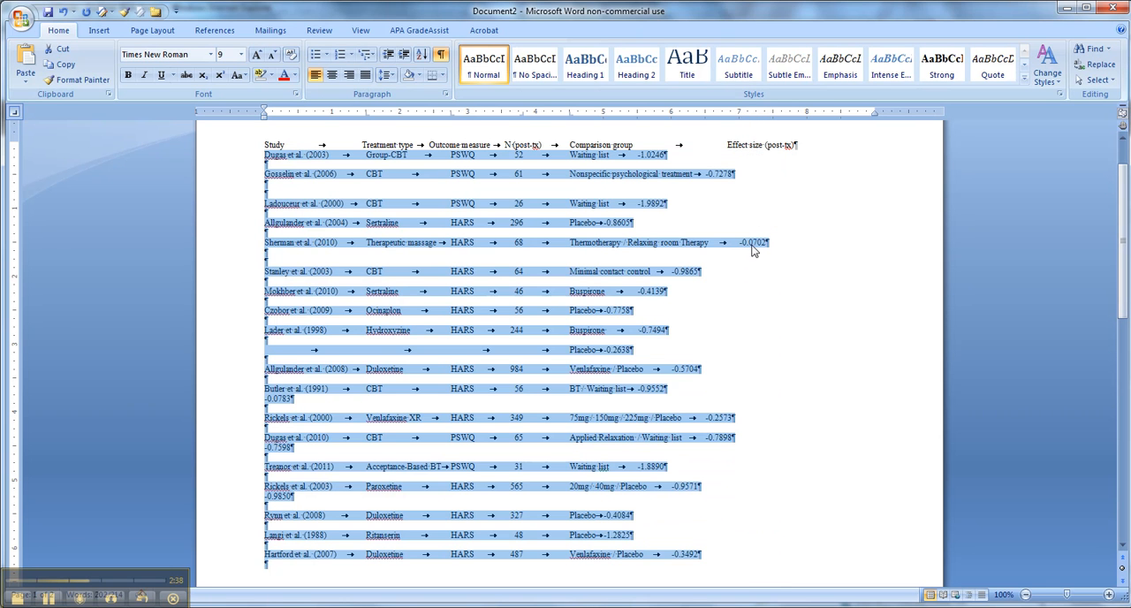
pyautogui.click(14, 113)
pyautogui.moveTo(761, 113); pyautogui.dragTo(762, 111)
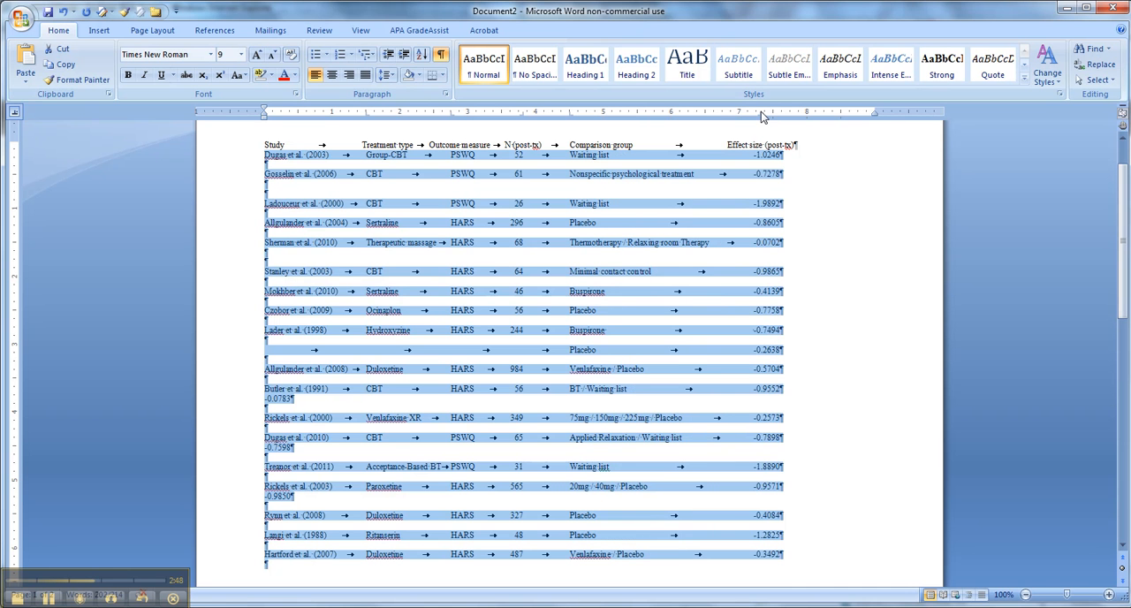
pyautogui.click(857, 460)
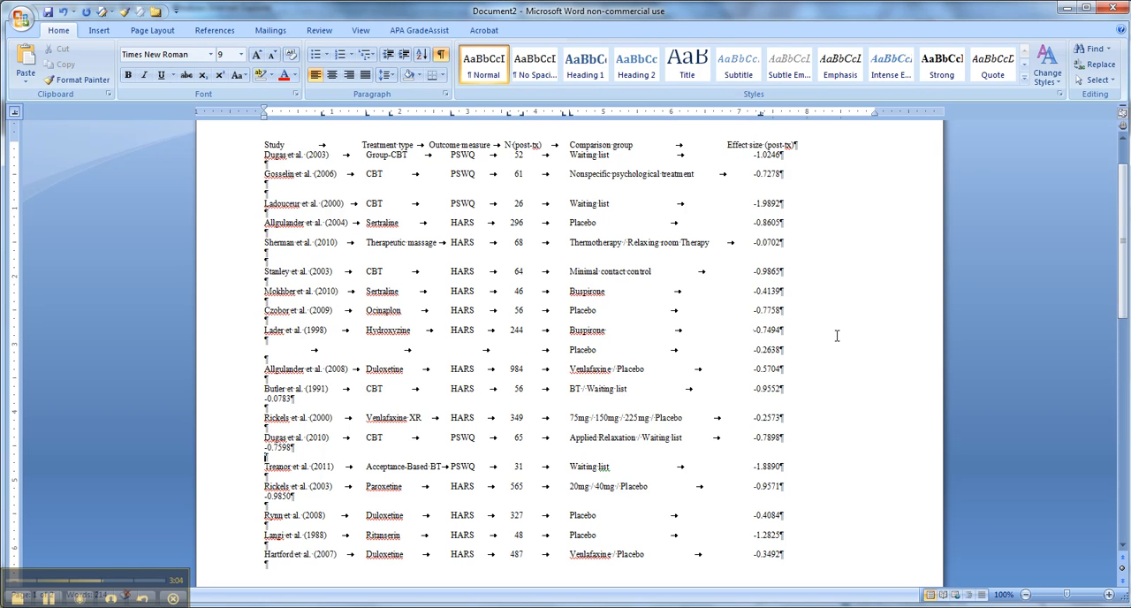
pyautogui.moveTo(752, 156); pyautogui.dragTo(783, 156)
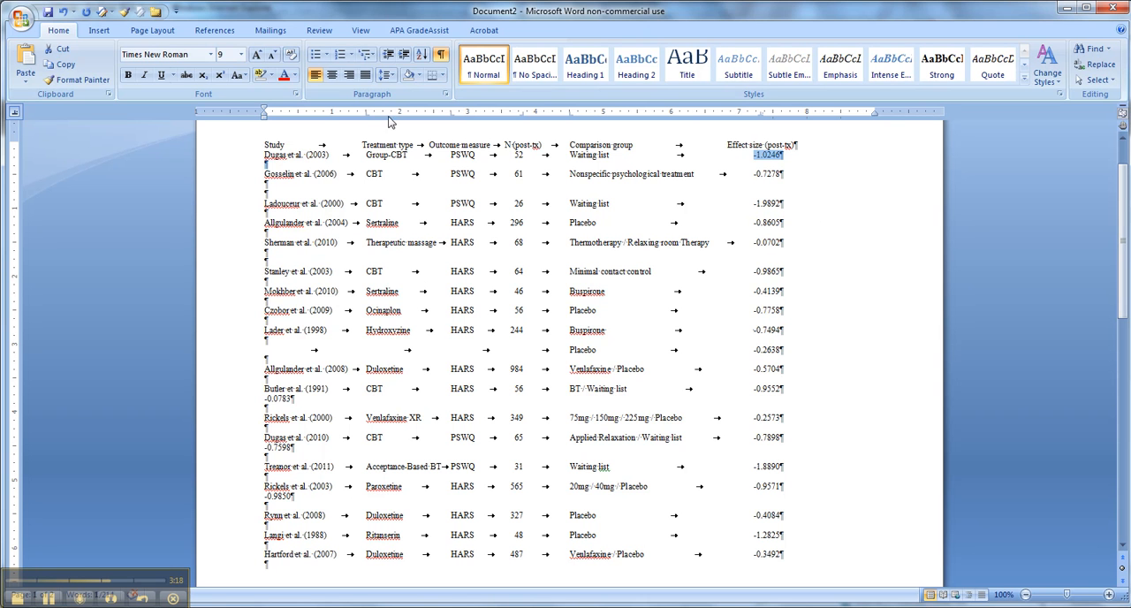
# Insert a blank line between the header row and the first data row
pyautogui.click(228, 145)
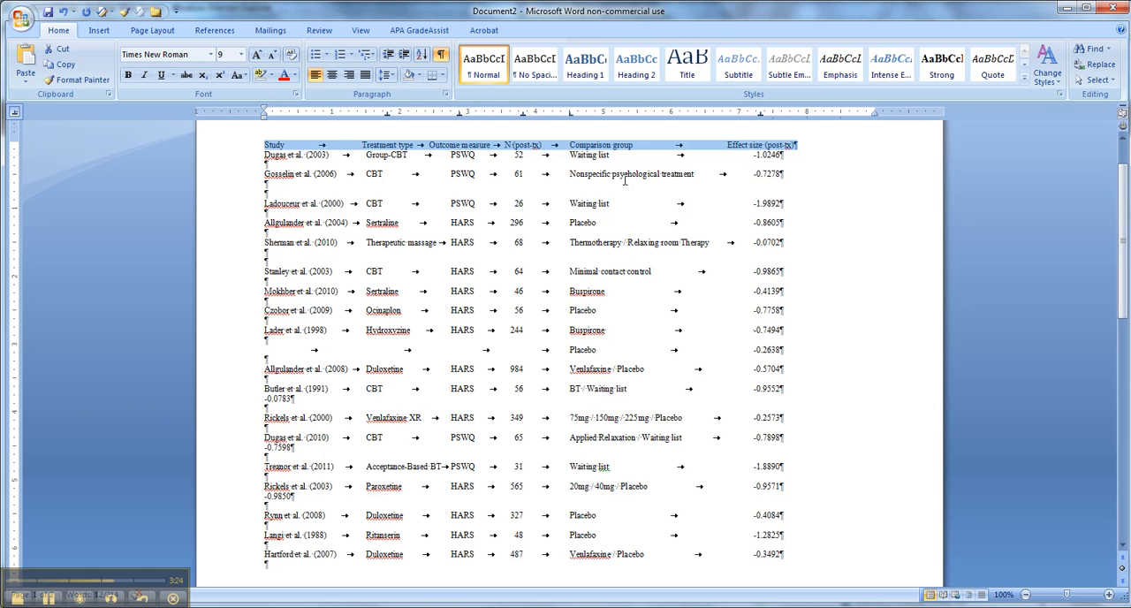
pyautogui.click(817, 146)
pyautogui.press('Return')
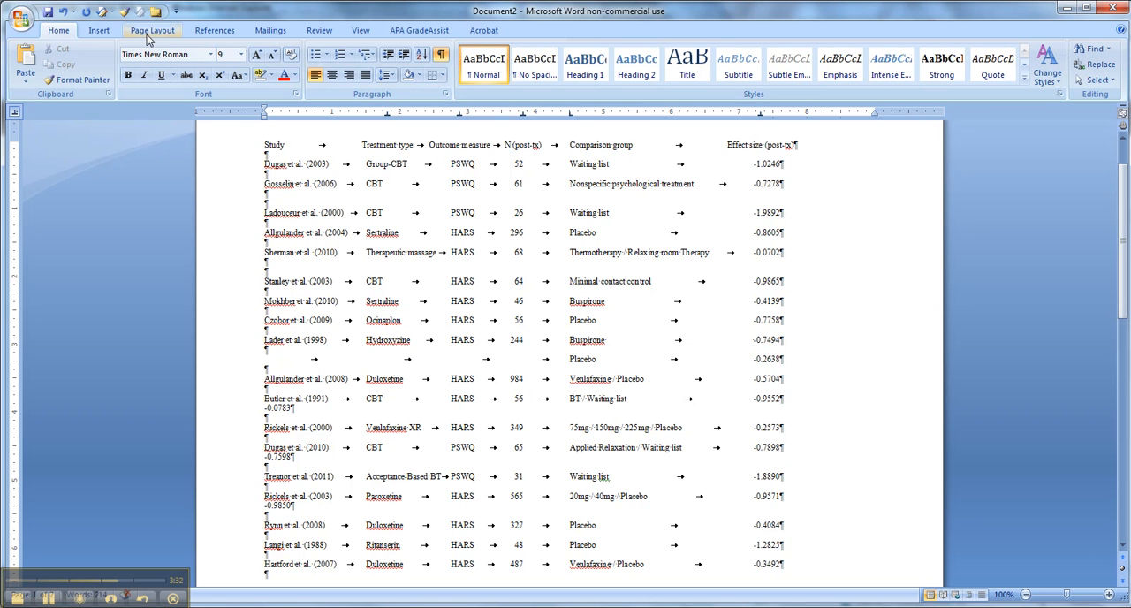
# Draw a horizontal line about 8 inches wide beneath the header row, spanning all columns
pyautogui.click(100, 32)
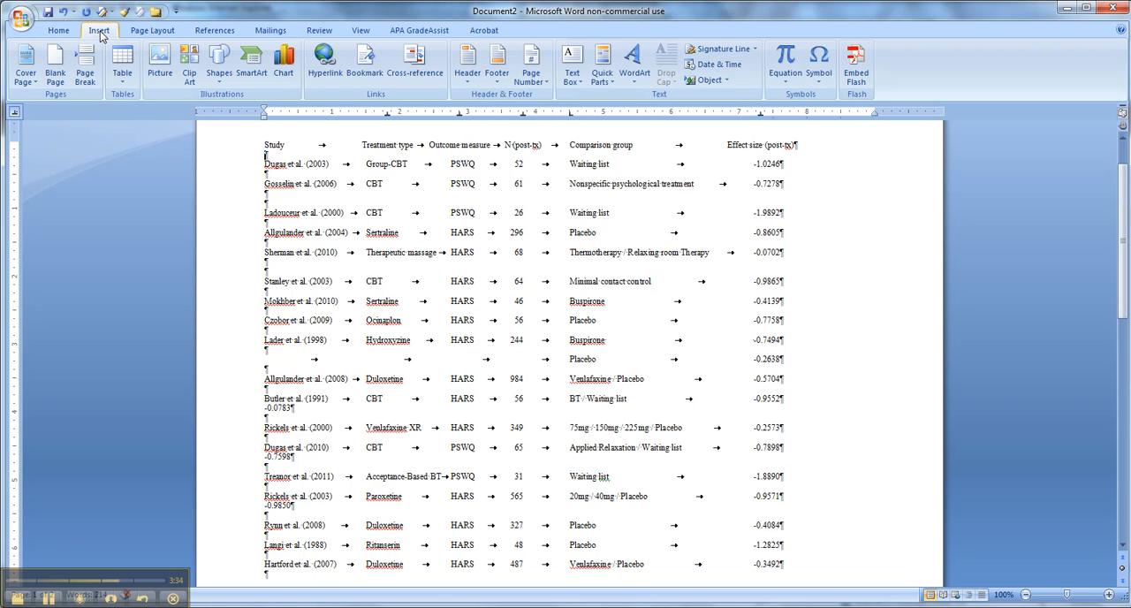
pyautogui.click(220, 69)
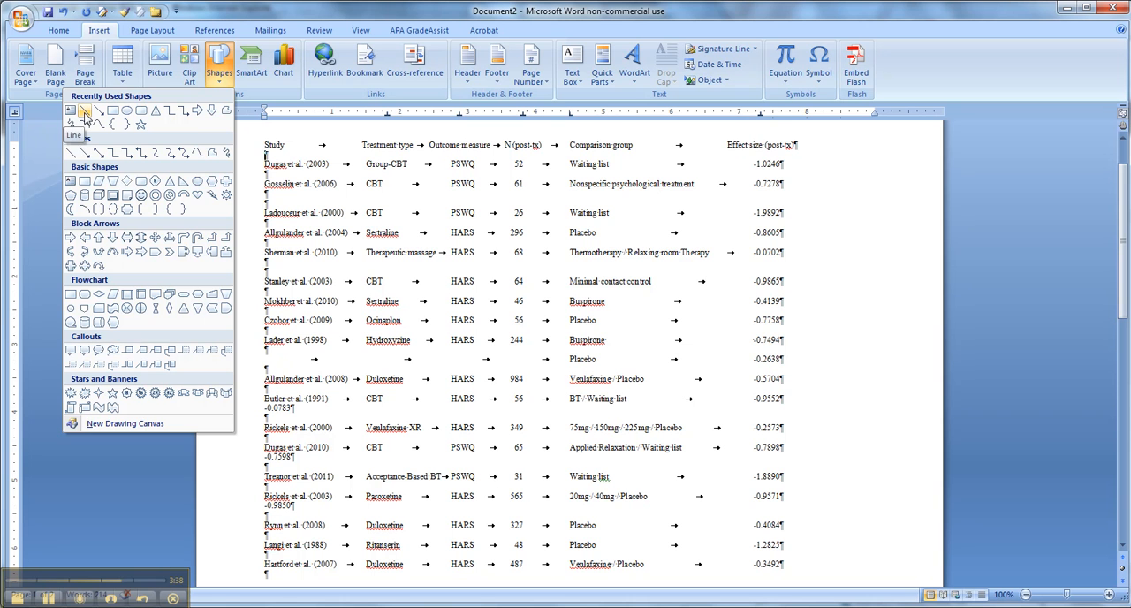
pyautogui.click(71, 152)
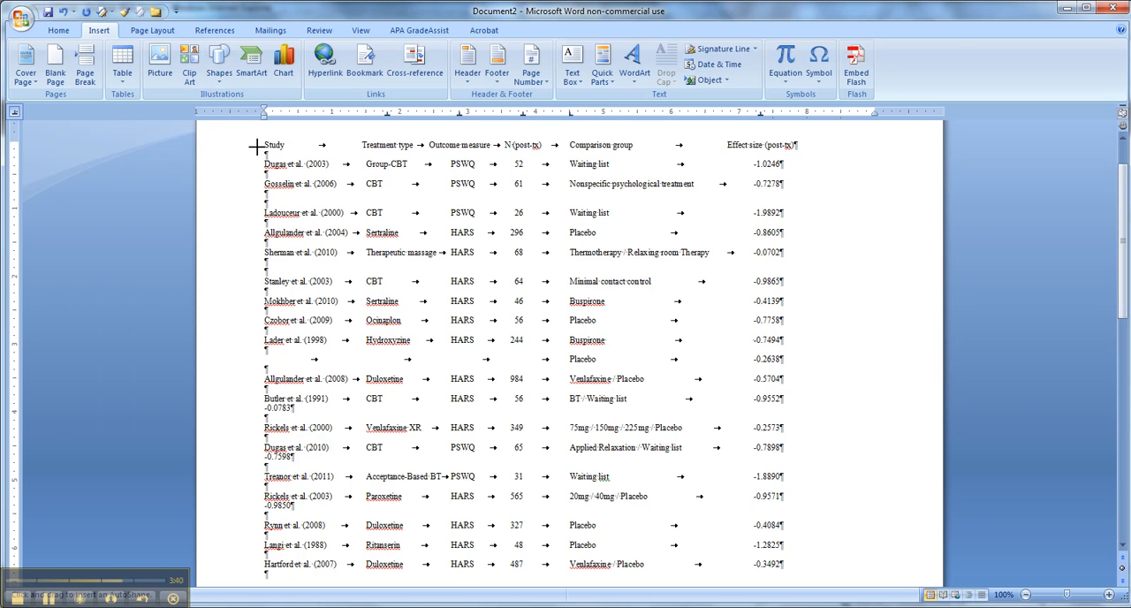
pyautogui.moveTo(265, 153)
pyautogui.mouseDown()
pyautogui.moveTo(732, 163)
pyautogui.moveTo(810, 152)
pyautogui.mouseUp()
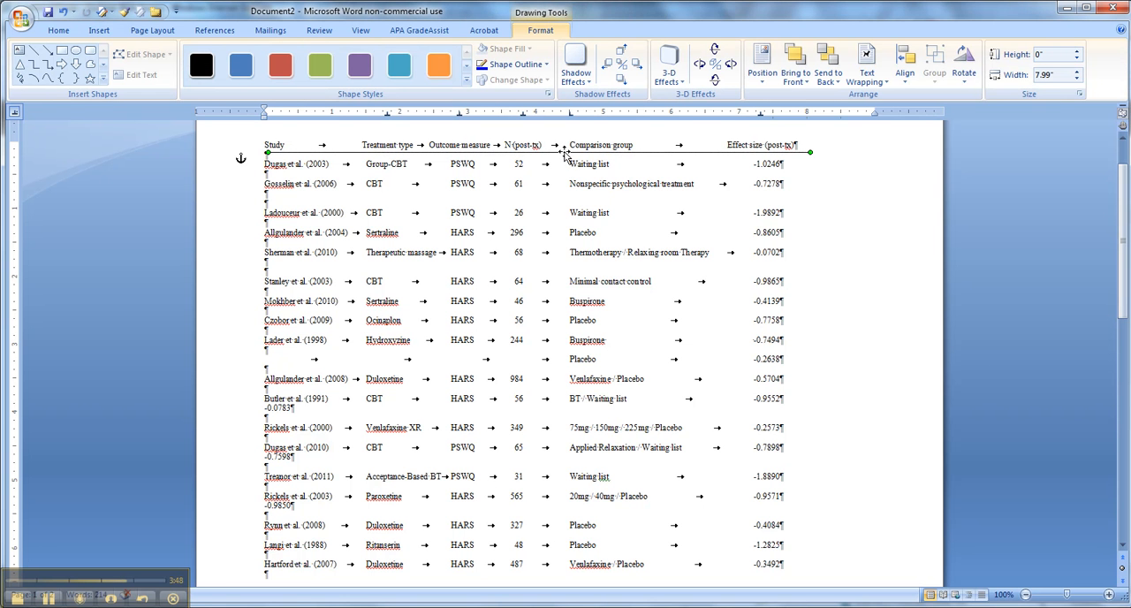
# Place a copy of the header's horizontal line directly beneath the last data row
pyautogui.scroll(-4, 452, 415)
pyautogui.click(295, 413)
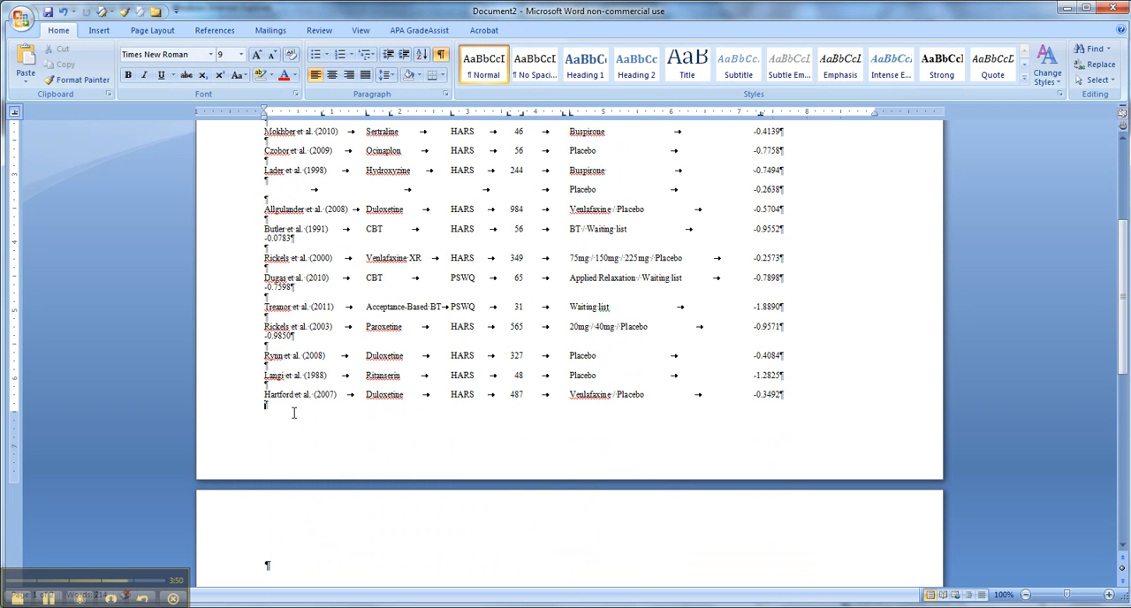
pyautogui.hotkey('ctrl', 'v')
pyautogui.scroll(-3, 515, 398)
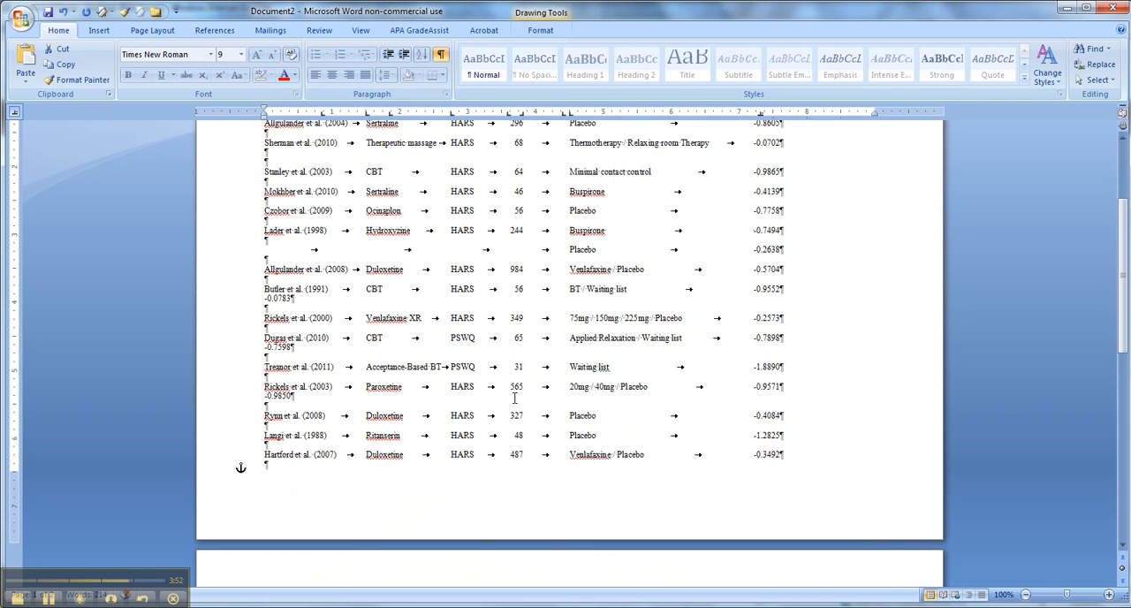
pyautogui.scroll(3, 514, 398)
pyautogui.click(510, 162)
pyautogui.moveTo(459, 579)
pyautogui.mouseDown()
pyautogui.moveTo(485, 559)
pyautogui.moveTo(492, 405)
pyautogui.mouseUp()
pyautogui.click(291, 425)
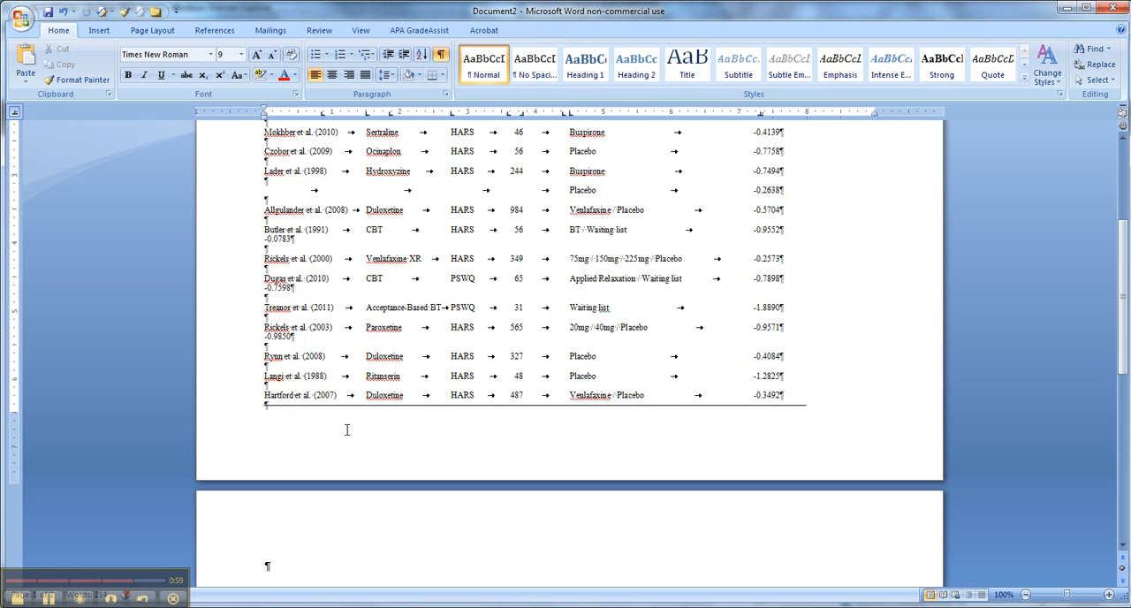
pyautogui.hotkey('ctrl', 'z')
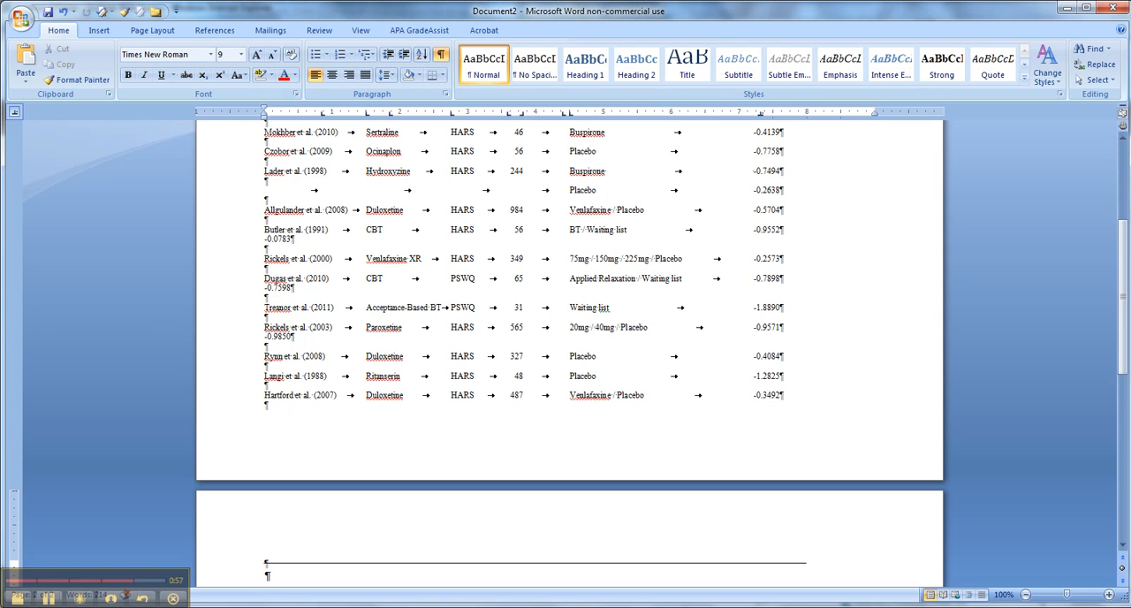
pyautogui.hotkey('ctrl', 'y')
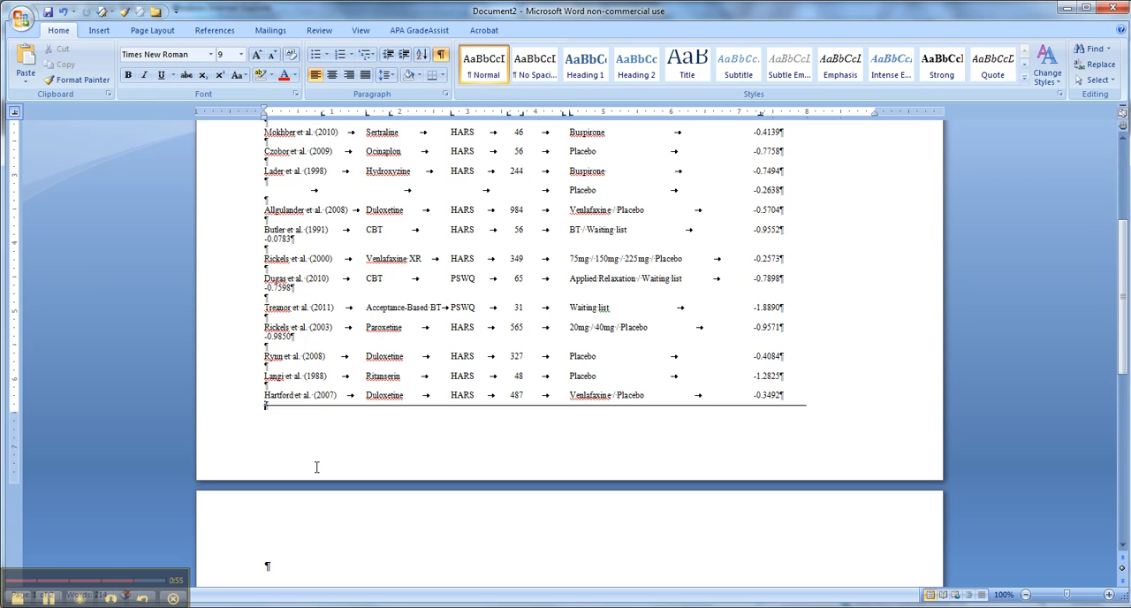
# Remove the extra blank lines below the Therapeutic massage row and below the Nonspecific psychological treatment row
pyautogui.scroll(3, 318, 433)
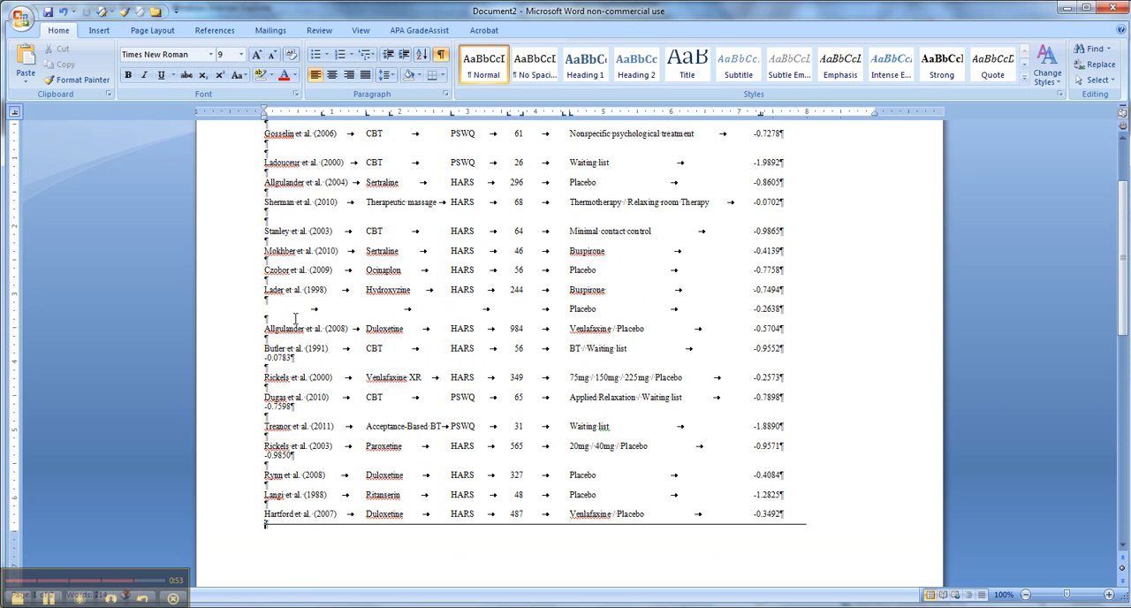
pyautogui.scroll(1, 296, 309)
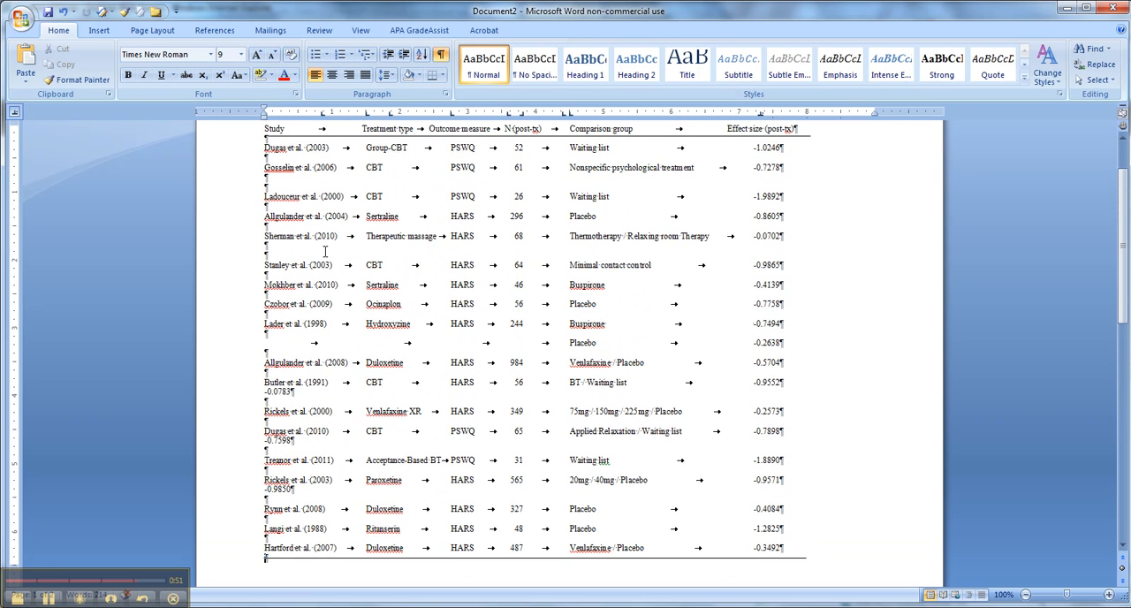
pyautogui.press('BackSpace')
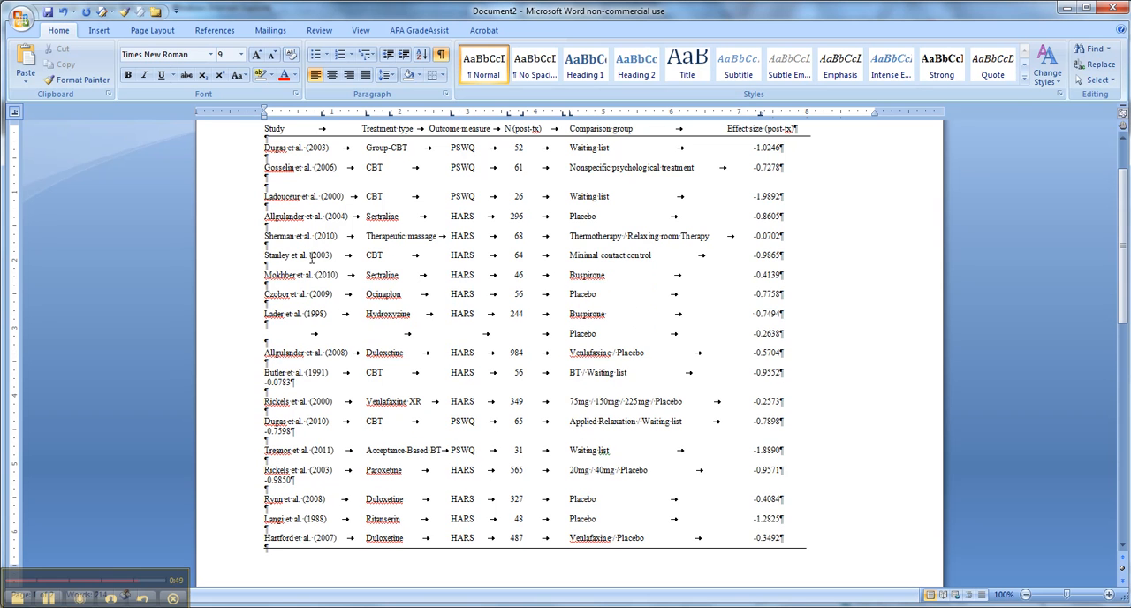
pyautogui.click(315, 188)
pyautogui.press('BackSpace')
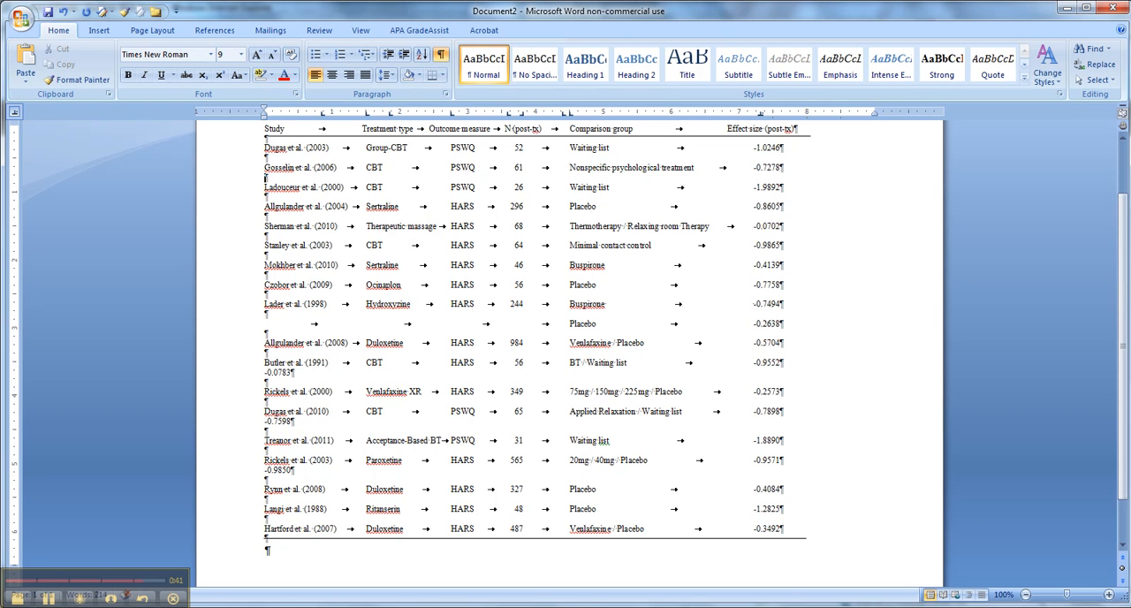
# Place the cursor in the empty paragraph below the table's closing line
pyautogui.scroll(2, 315, 187)
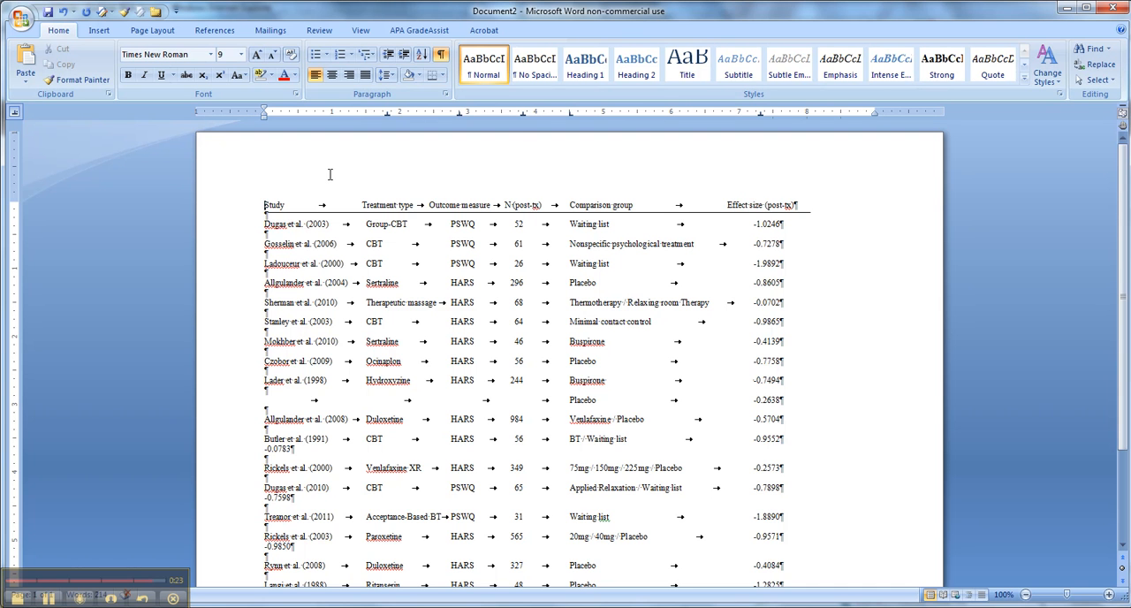
pyautogui.scroll(-4, 330, 174)
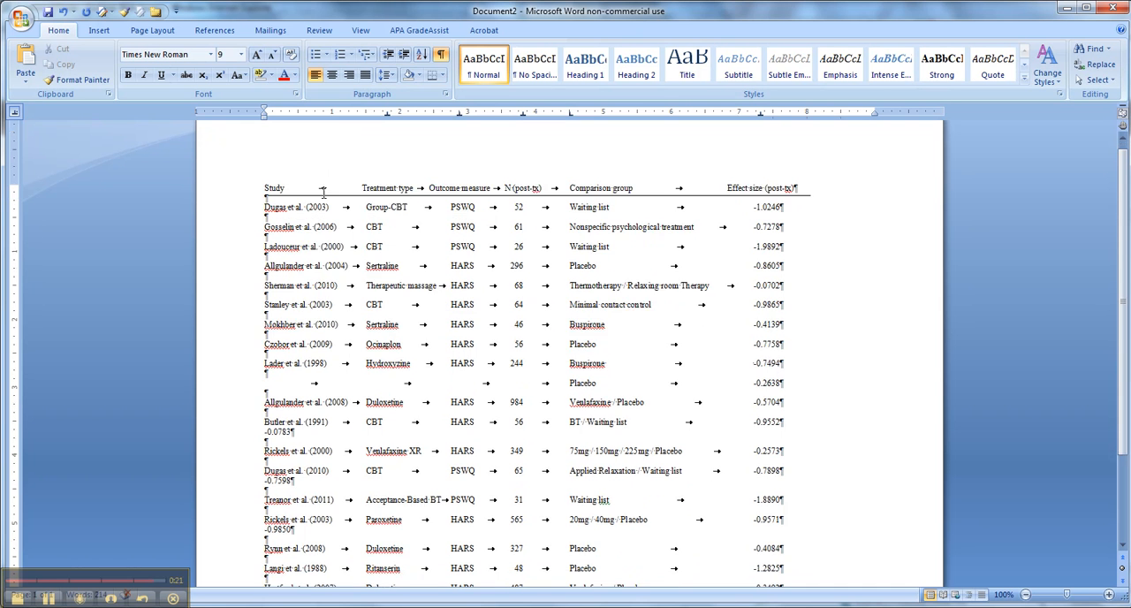
pyautogui.scroll(3, 356, 164)
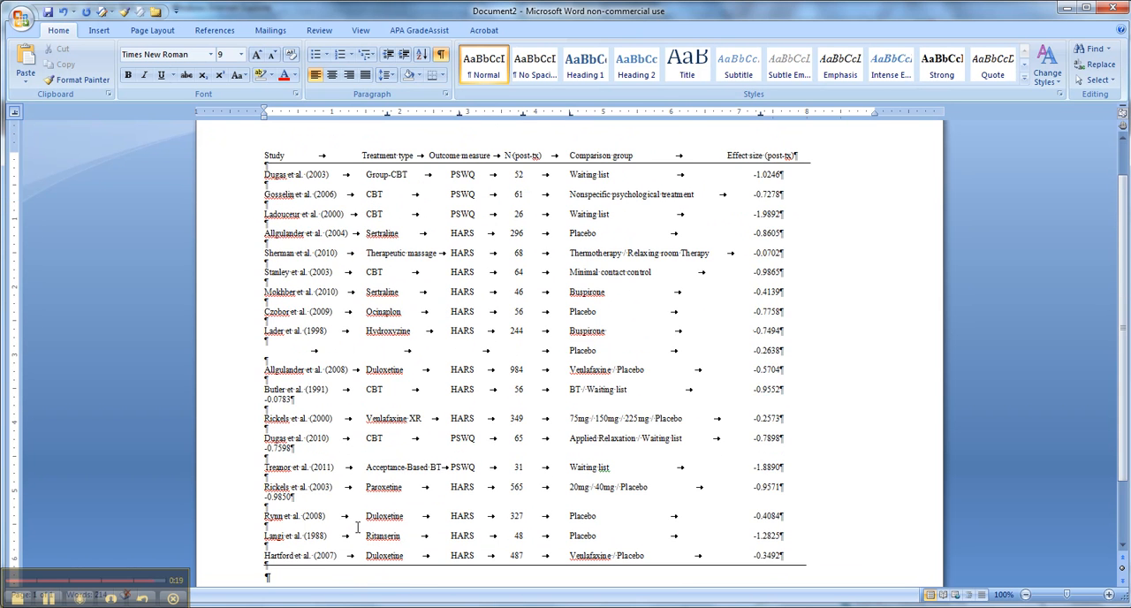
pyautogui.scroll(-2, 358, 528)
pyautogui.click(268, 501)
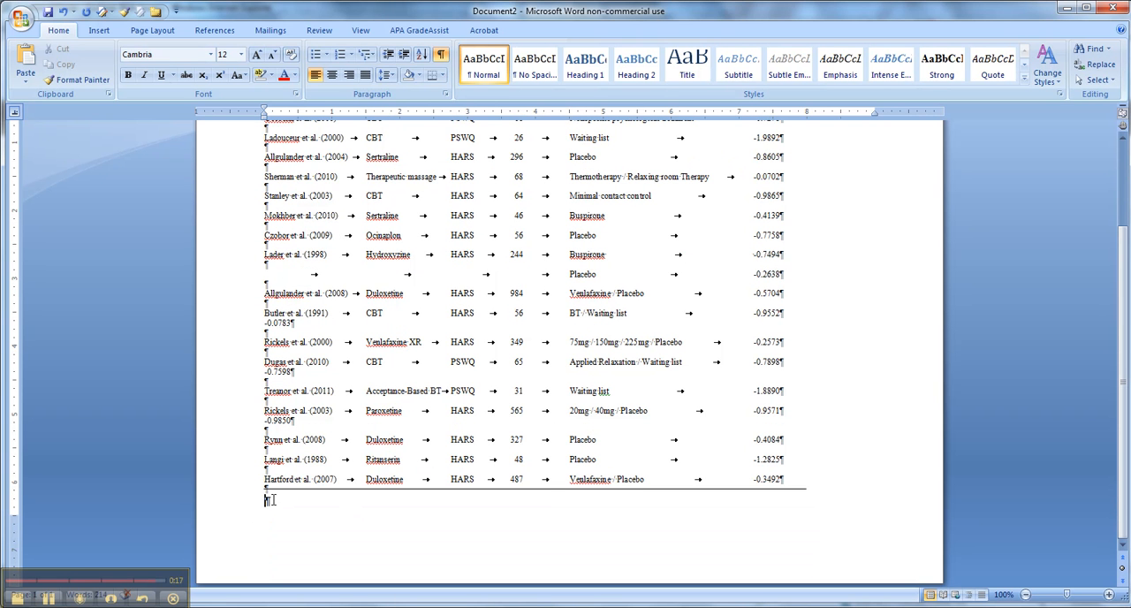